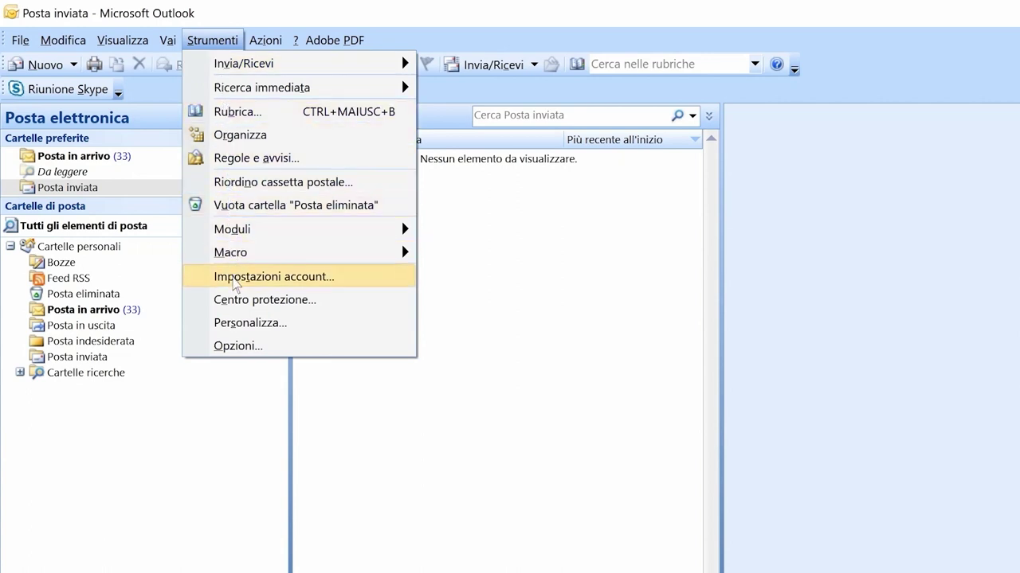
Start adding a new Internet e-mail account (Posta elettronica Internet) from the account settings, with manual server configuration.
{"action": "left_click", "coordinate": [236, 282]}
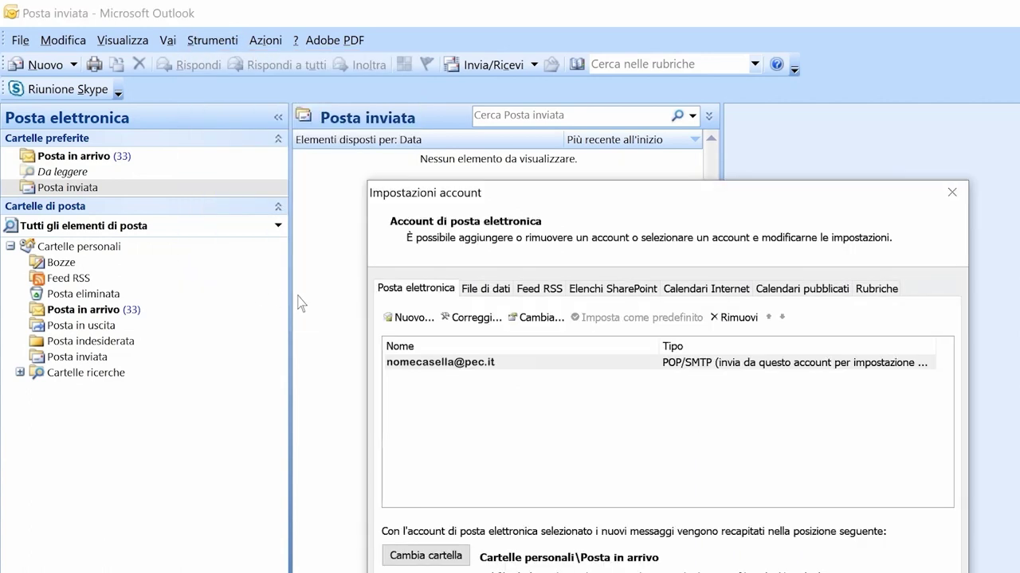
{"action": "left_click", "coordinate": [416, 322]}
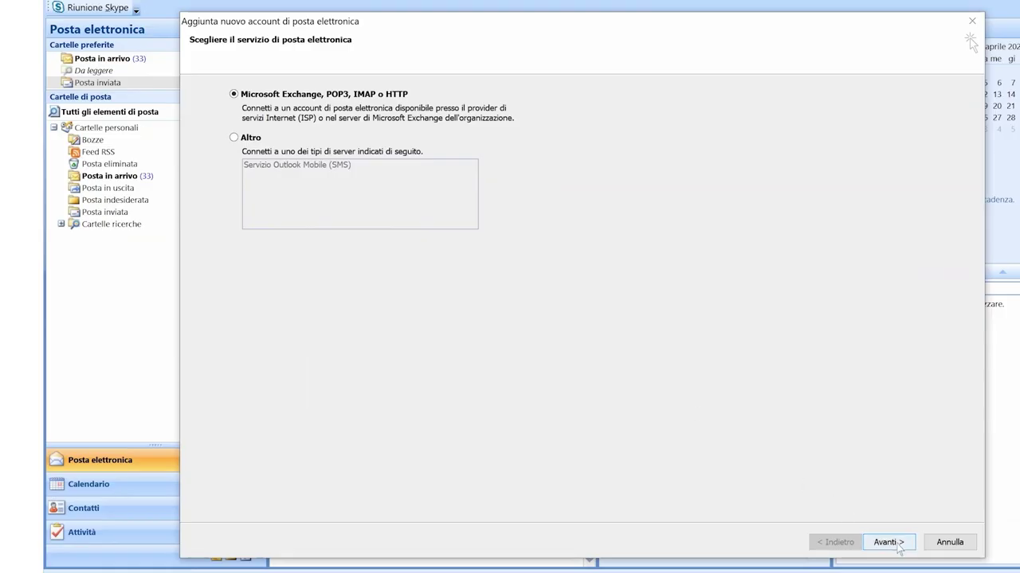
{"action": "left_click", "coordinate": [886, 542]}
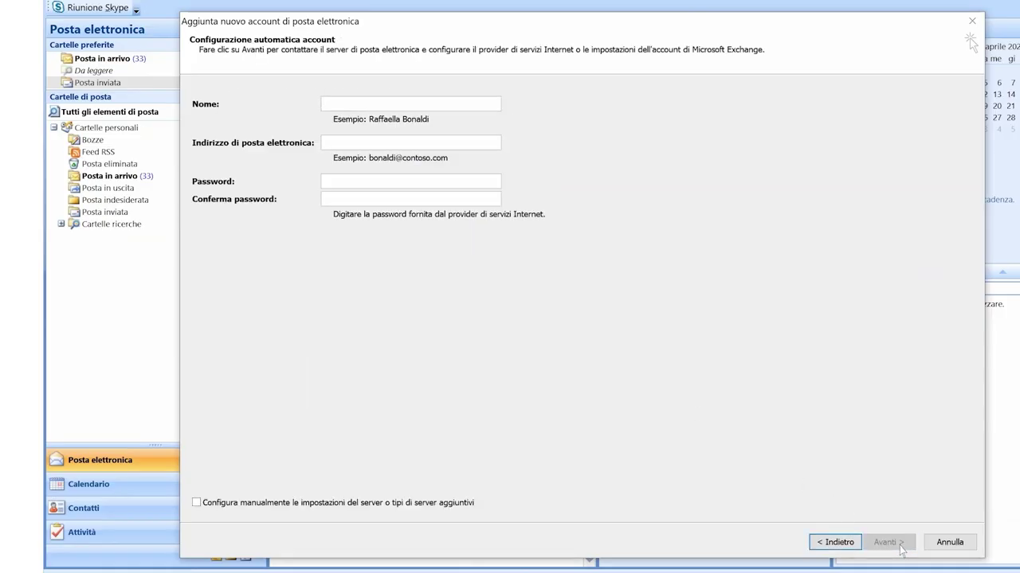
{"action": "left_click", "coordinate": [197, 503]}
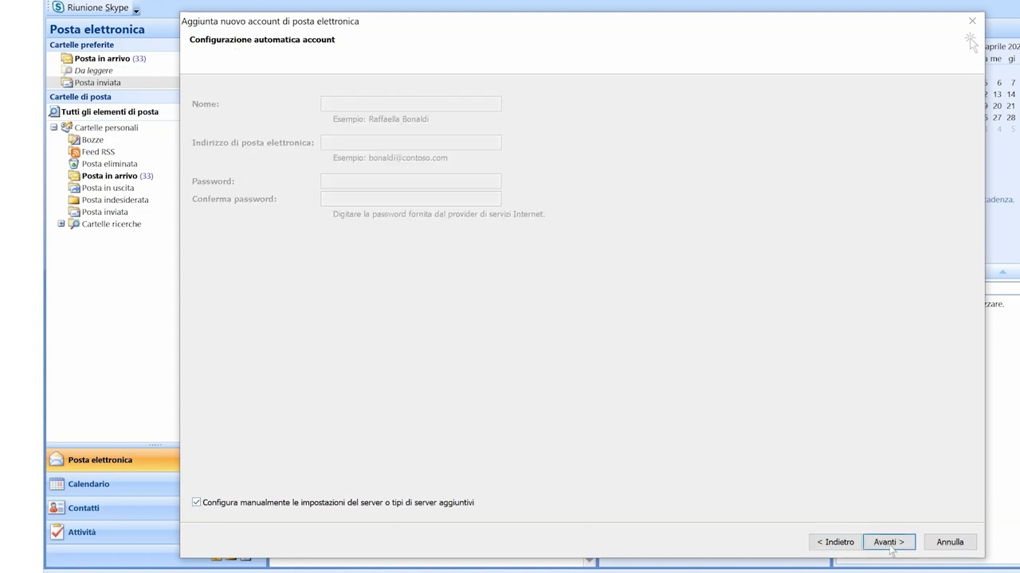
{"action": "left_click", "coordinate": [900, 548]}
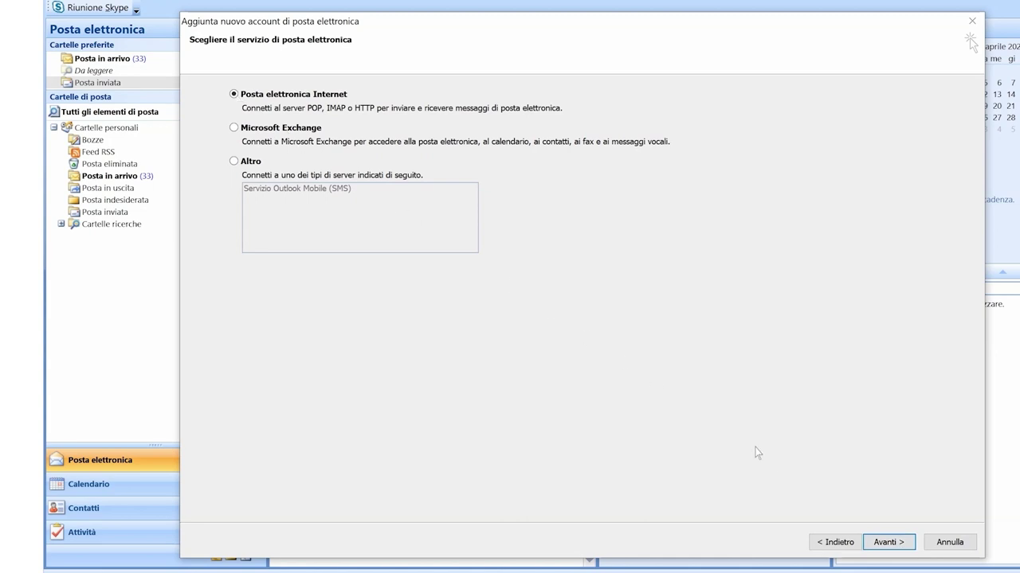
{"action": "left_click", "coordinate": [900, 548]}
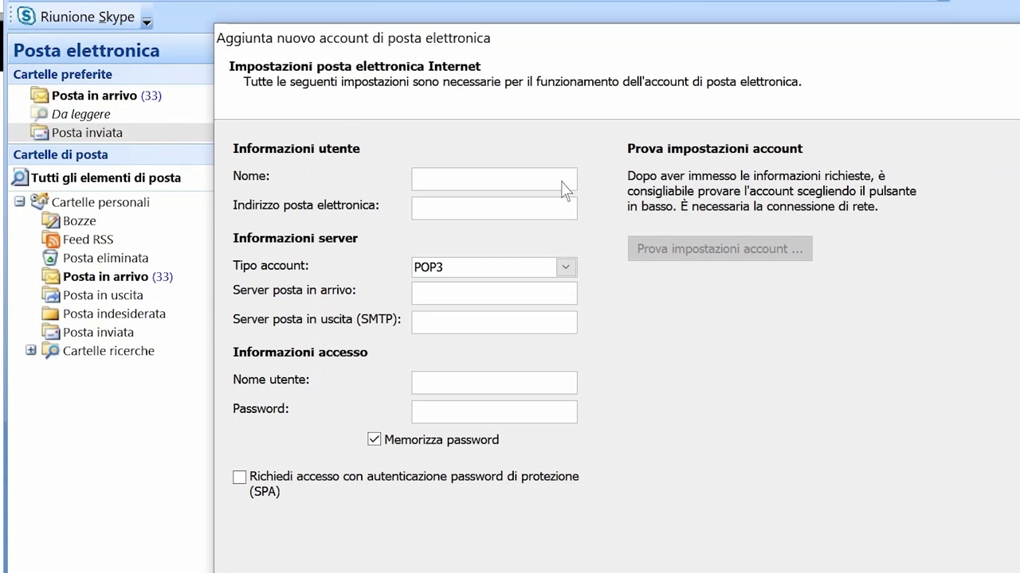
Fill in the account holder's name and the e-mail address in the user information of the new account.
{"action": "type", "text": "Mario Bianchi"}
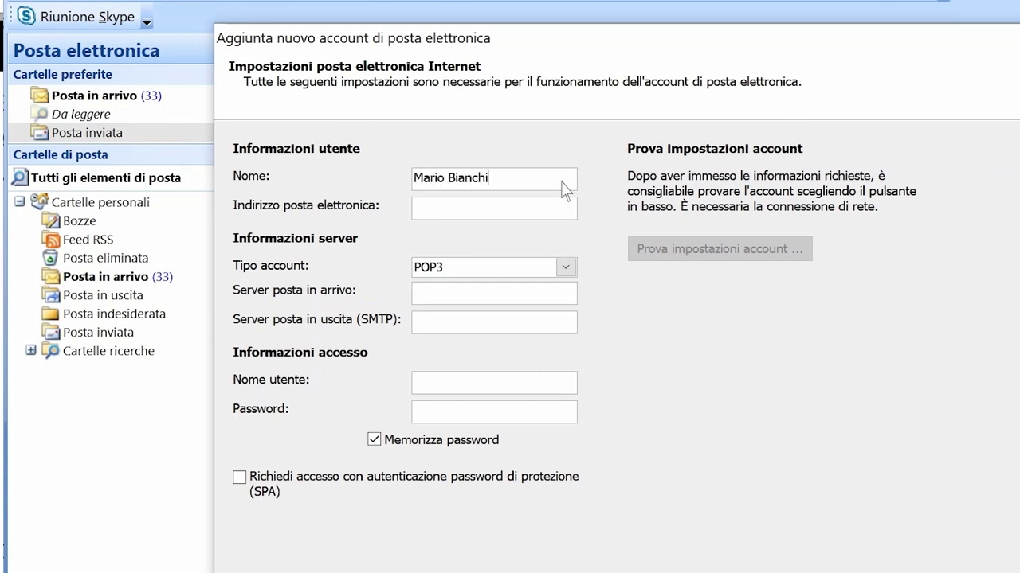
{"action": "left_click", "coordinate": [567, 212]}
{"action": "type", "text": "nomecasella@pec.it"}
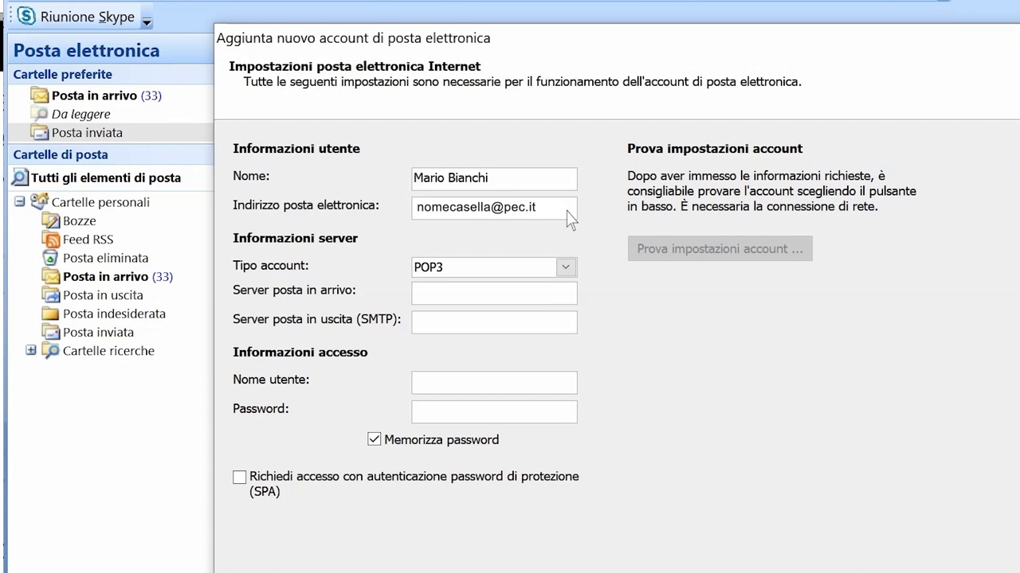
Set the account type to POP3, the incoming server to pop3s.pec.aruba.it and the outgoing server to smtps.pec.aruba.it.
{"action": "left_click", "coordinate": [567, 267]}
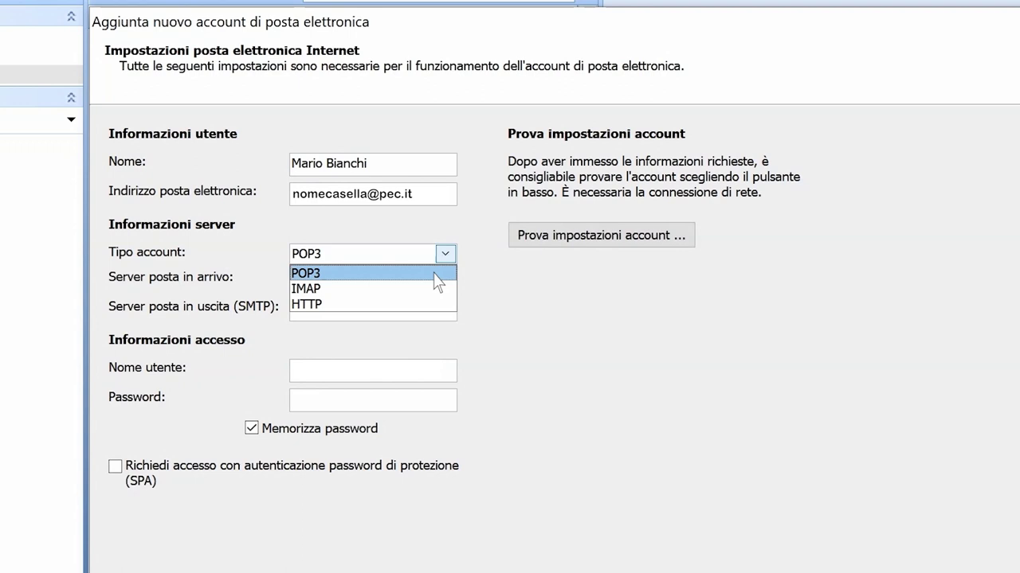
{"action": "left_click", "coordinate": [436, 281]}
{"action": "left_click", "coordinate": [438, 289]}
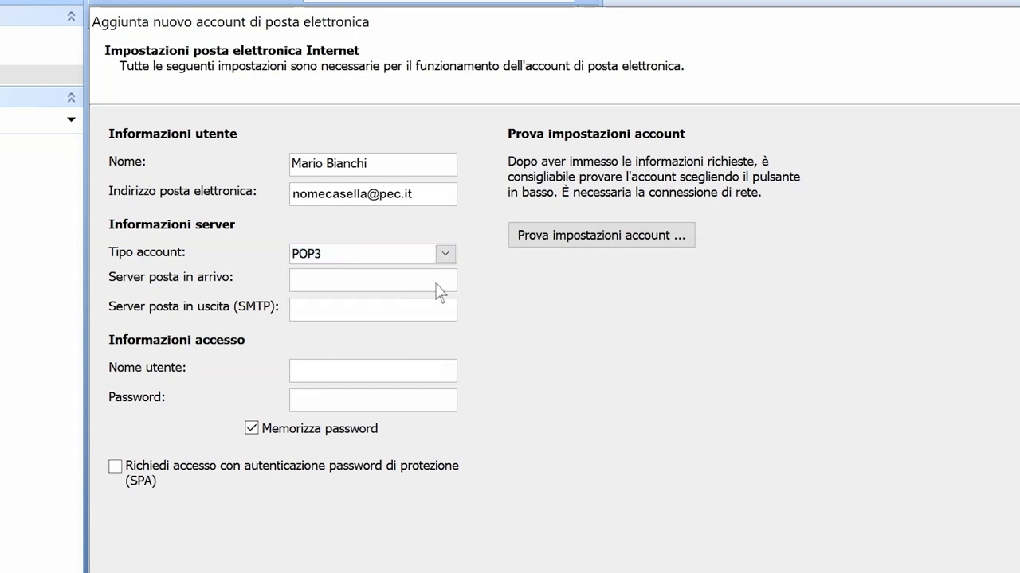
{"action": "type", "text": "pop3s"}
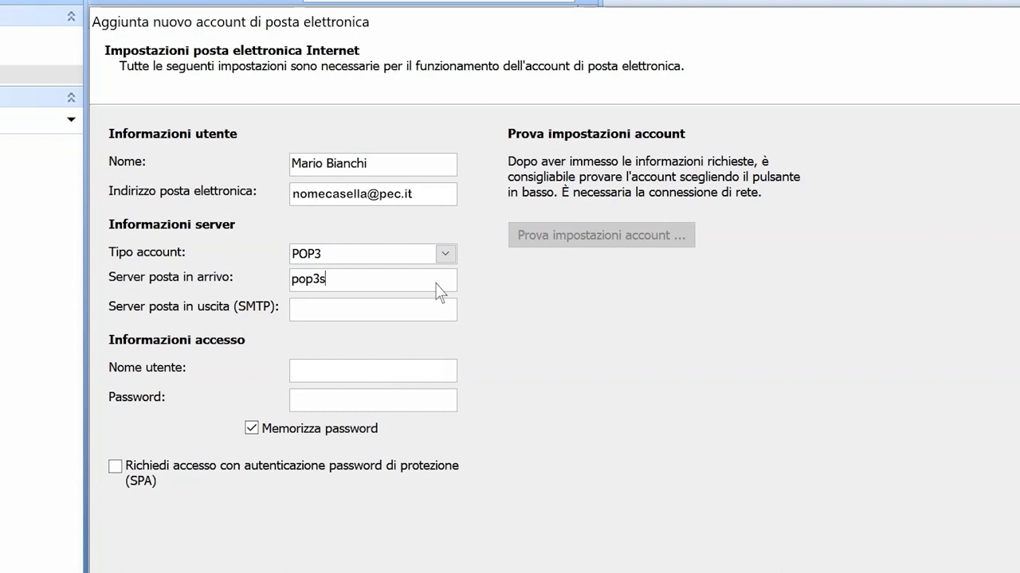
{"action": "type", "text": ".pec.aruba.it"}
{"action": "left_click", "coordinate": [437, 316]}
{"action": "type", "text": "smtps"}
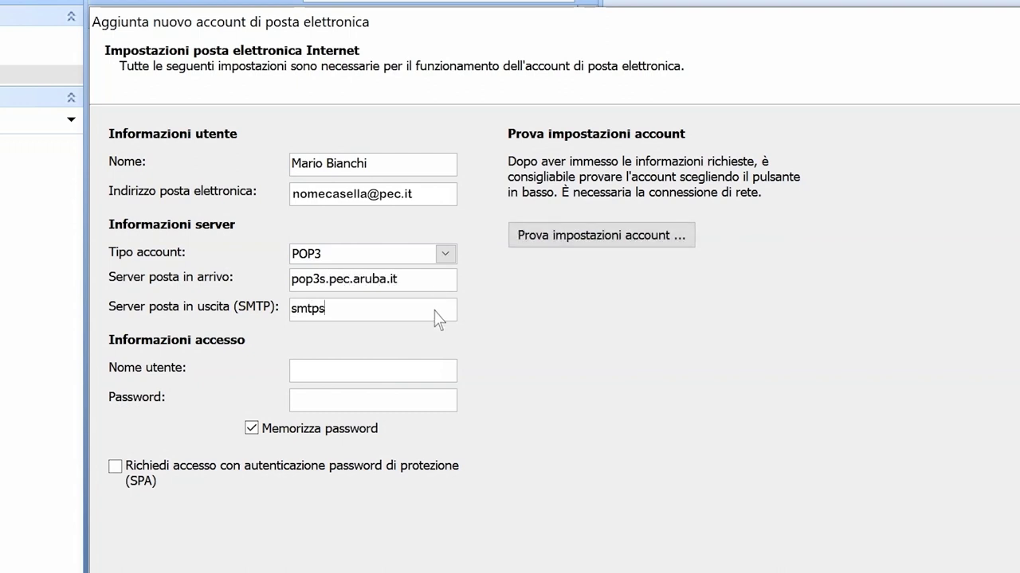
{"action": "type", "text": ".pec.aruba.it"}
Paste the mailbox address as the login user name and enter the account password.
{"action": "left_click", "coordinate": [446, 380]}
{"action": "key", "text": "ctrl+v"}
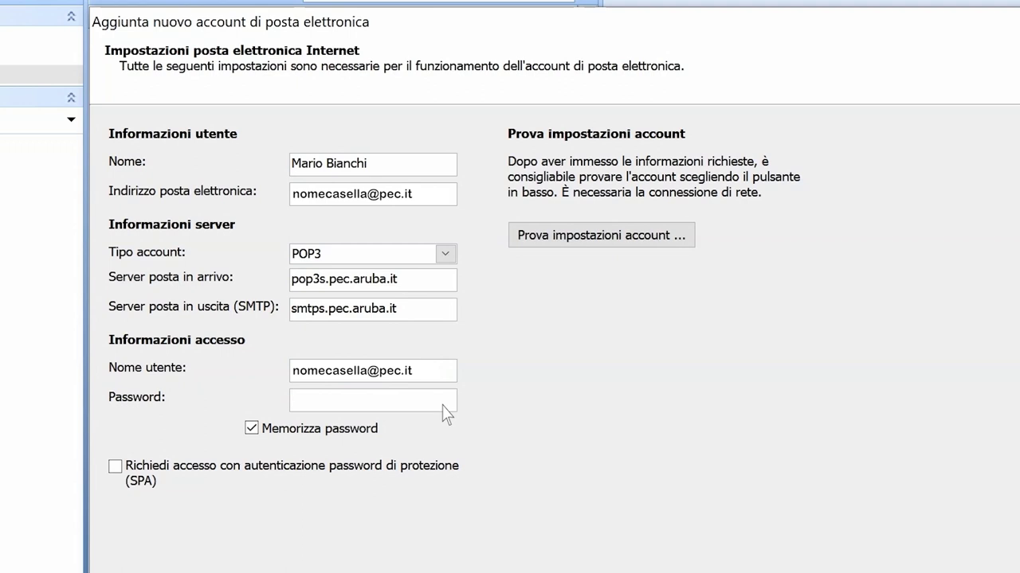
{"action": "key", "text": "ctrl+v"}
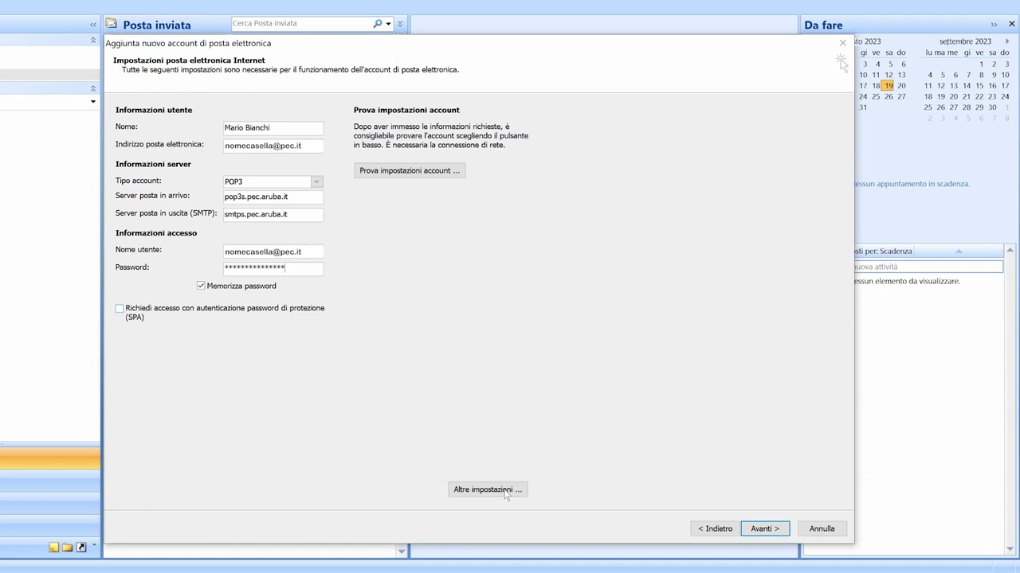
In the additional account settings, require authentication for the outgoing SMTP server.
{"action": "left_click", "coordinate": [486, 490]}
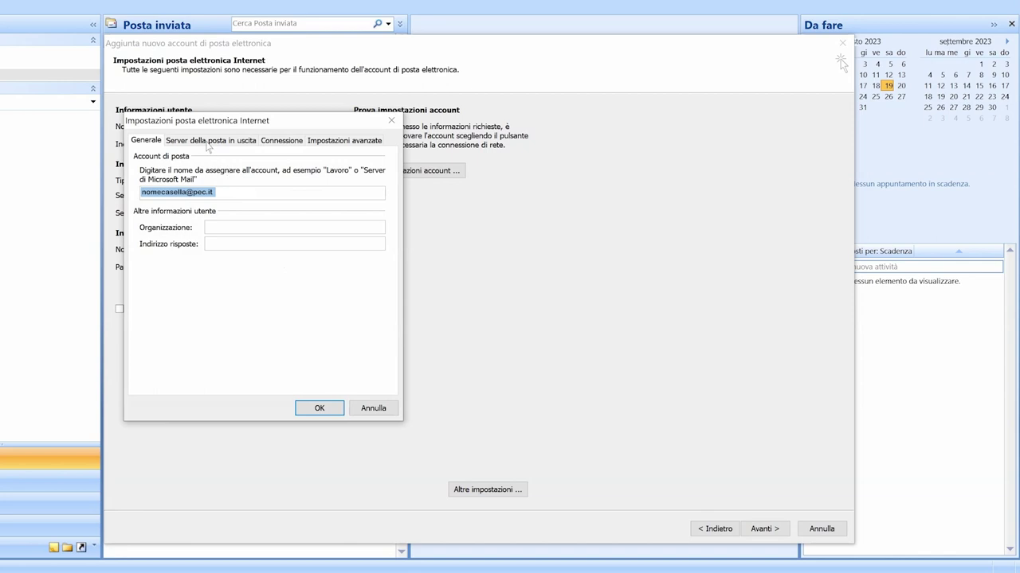
{"action": "left_click", "coordinate": [209, 141]}
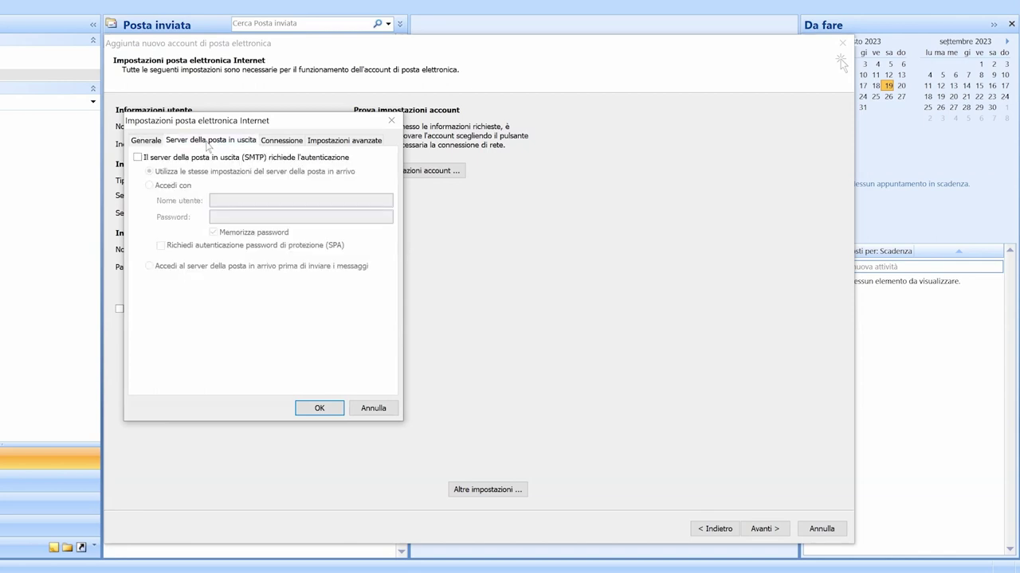
{"action": "left_click", "coordinate": [138, 157]}
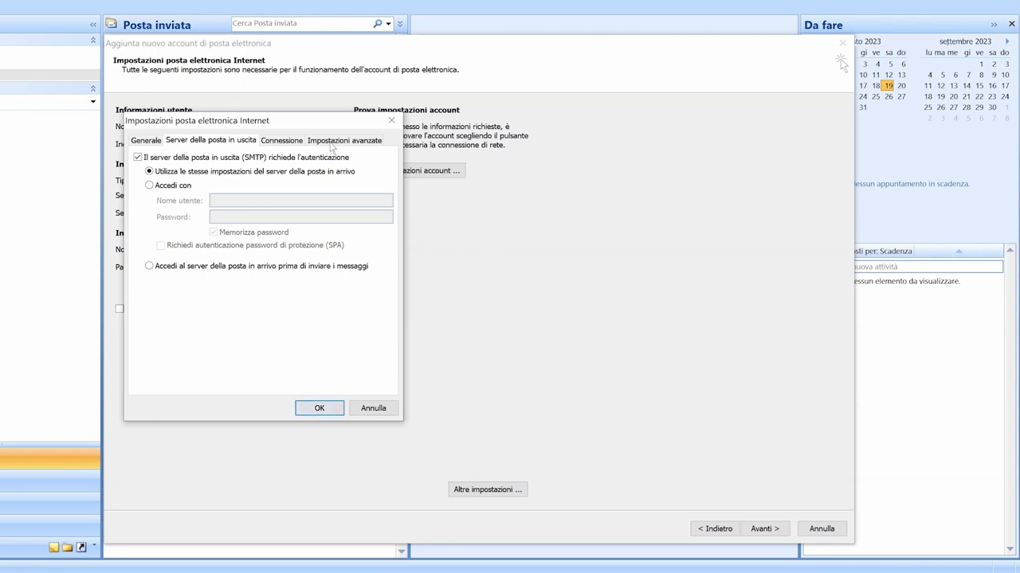
Require SSL for the incoming POP3 server on port 995, set outgoing SMTP to SSL on port 465, and confirm the advanced settings.
{"action": "left_click", "coordinate": [332, 145]}
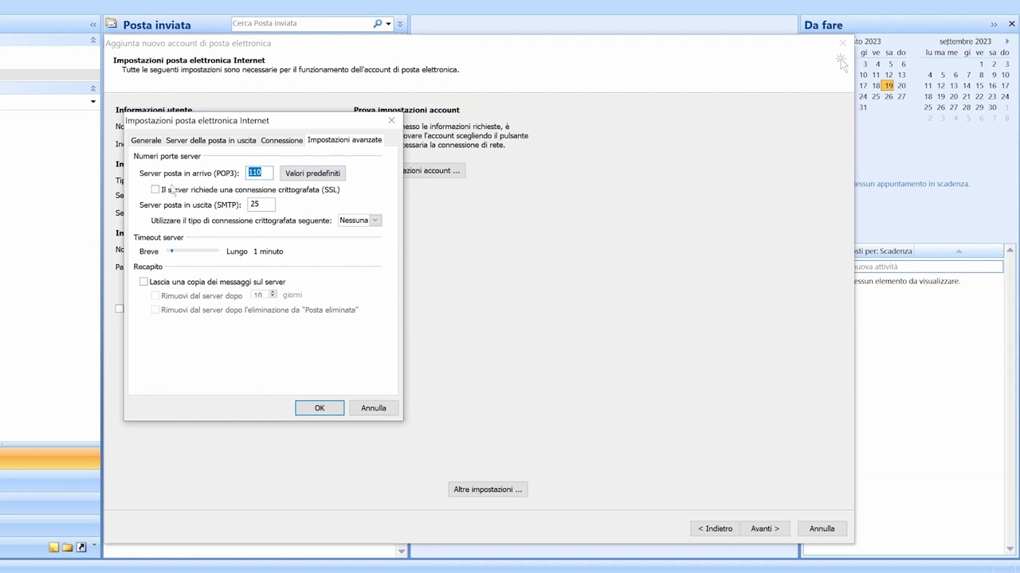
{"action": "left_click", "coordinate": [155, 190]}
{"action": "double_click", "coordinate": [264, 177]}
{"action": "left_click", "coordinate": [376, 222]}
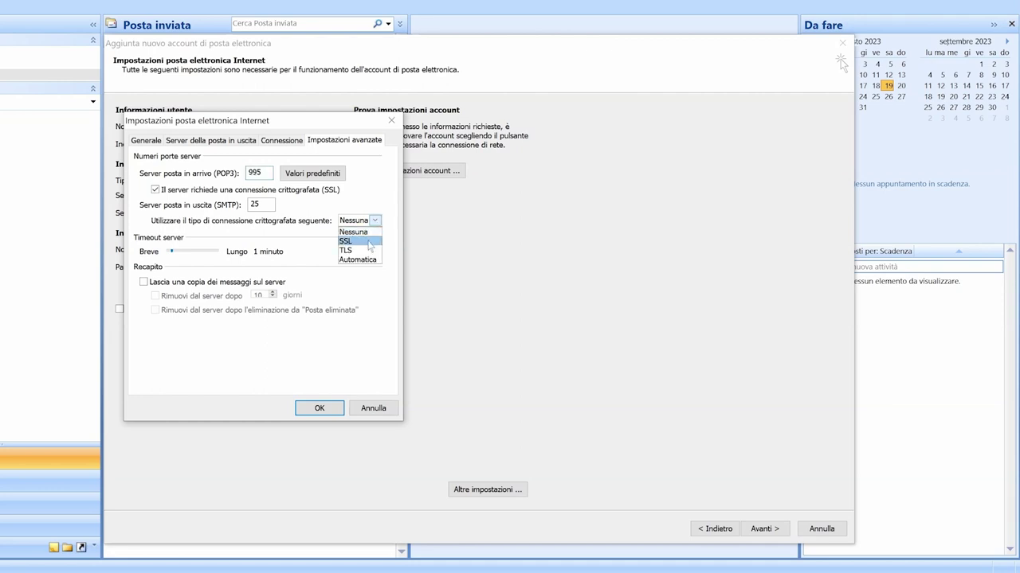
{"action": "left_click", "coordinate": [369, 241]}
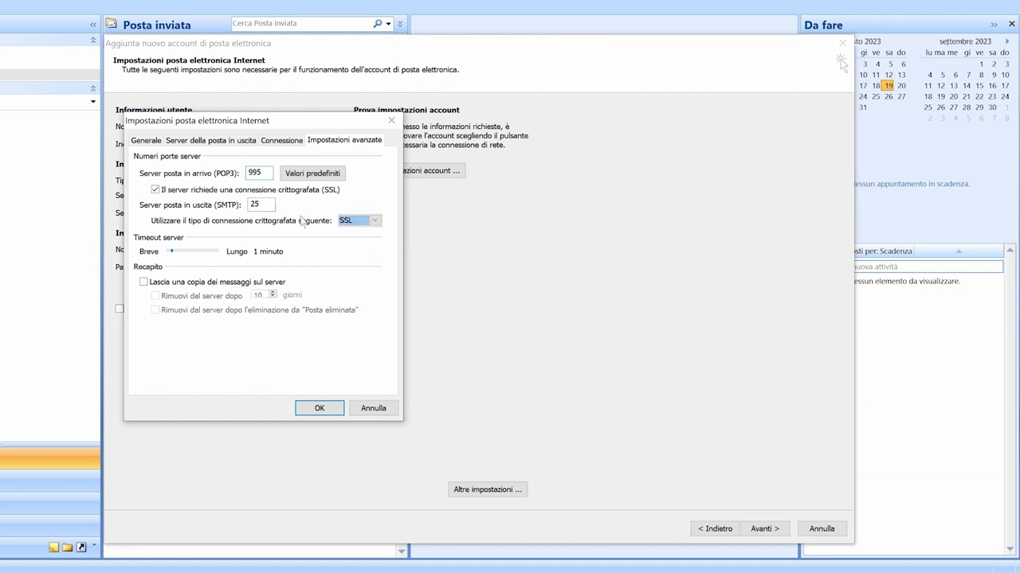
{"action": "double_click", "coordinate": [271, 206]}
{"action": "type", "text": "465"}
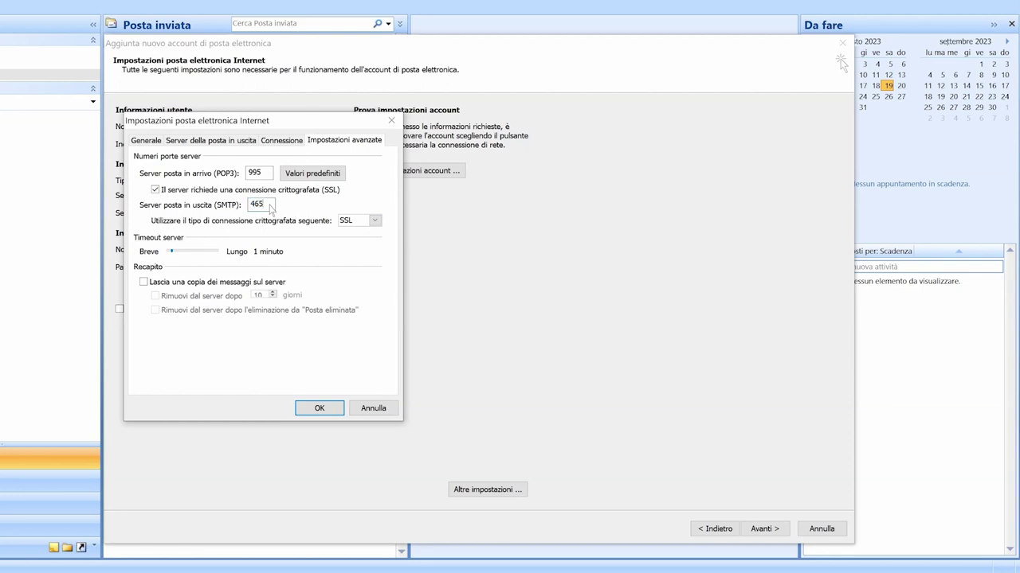
{"action": "left_click", "coordinate": [319, 409]}
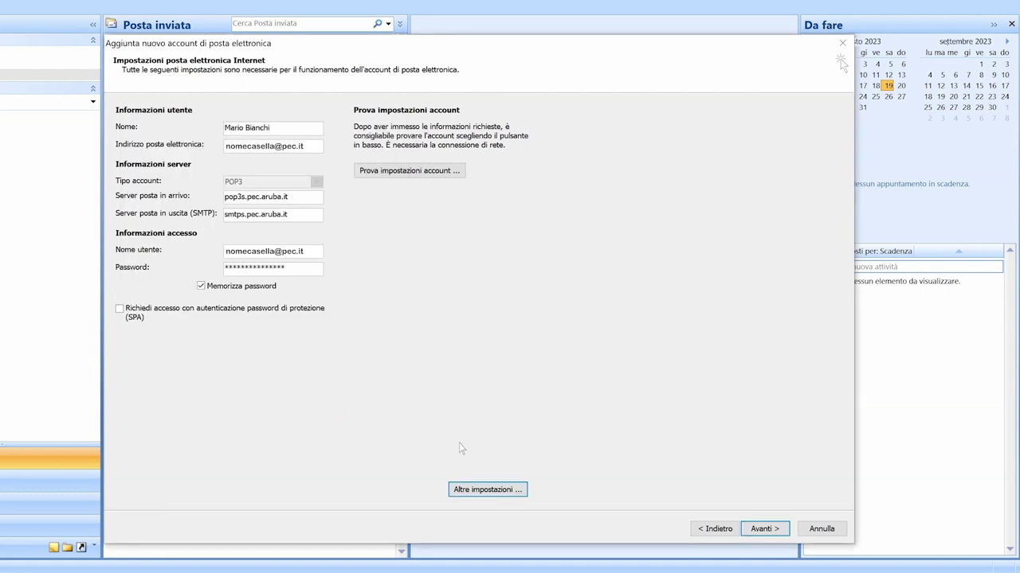
Finish the new account wizard and close the account settings.
{"action": "left_click", "coordinate": [765, 529]}
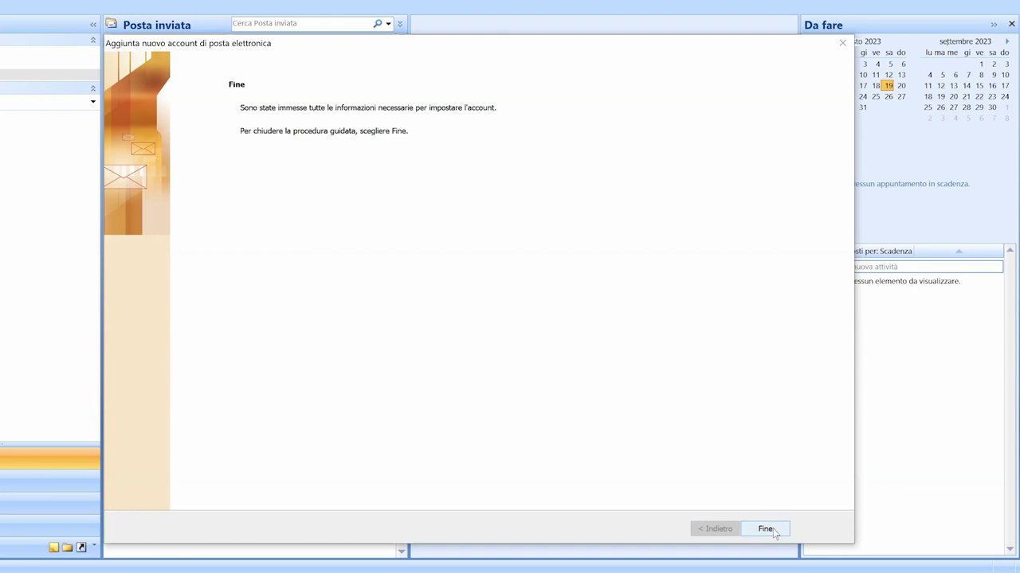
{"action": "left_click", "coordinate": [766, 530]}
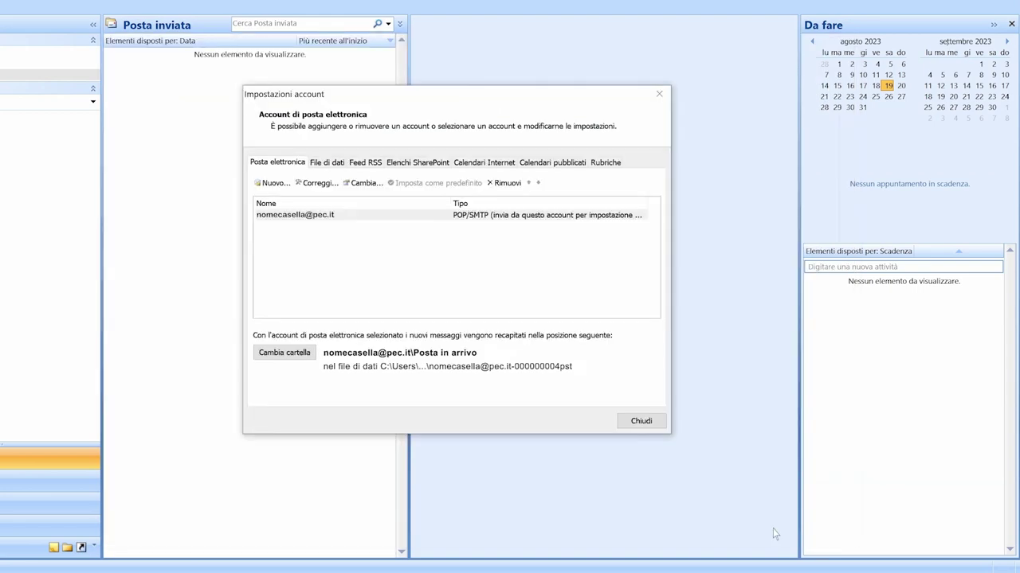
{"action": "left_click", "coordinate": [651, 422]}
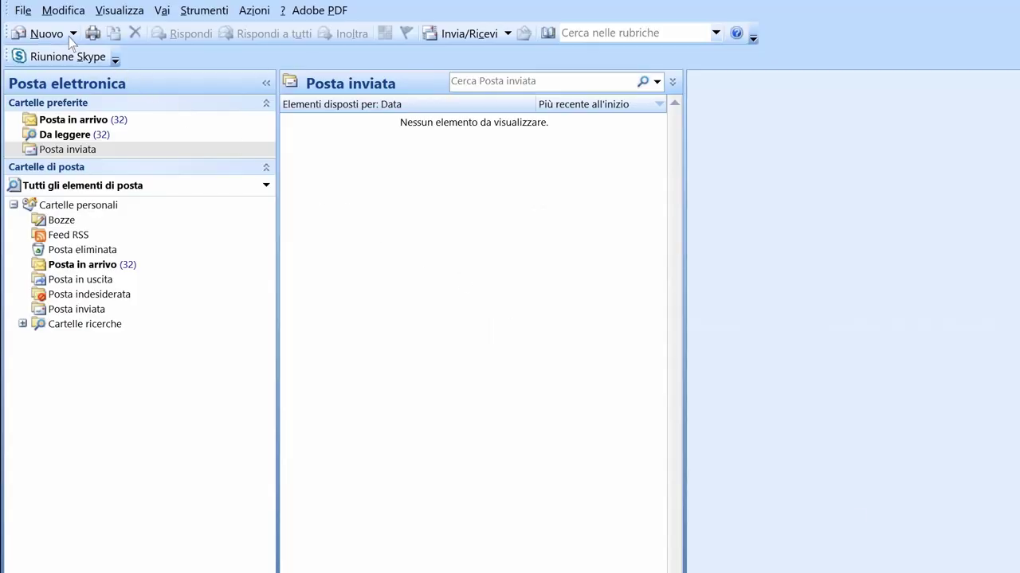
Send a message to the mailbox's own address with subject "Test invio Outlook 2007" and body "Test di invio mail".
{"action": "left_click", "coordinate": [67, 36]}
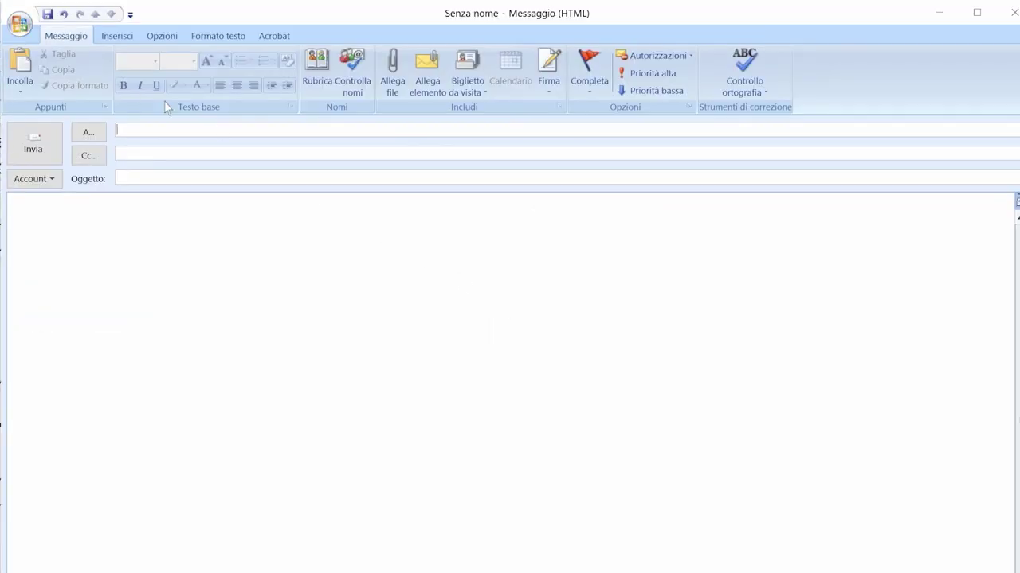
{"action": "key", "text": "ctrl+v"}
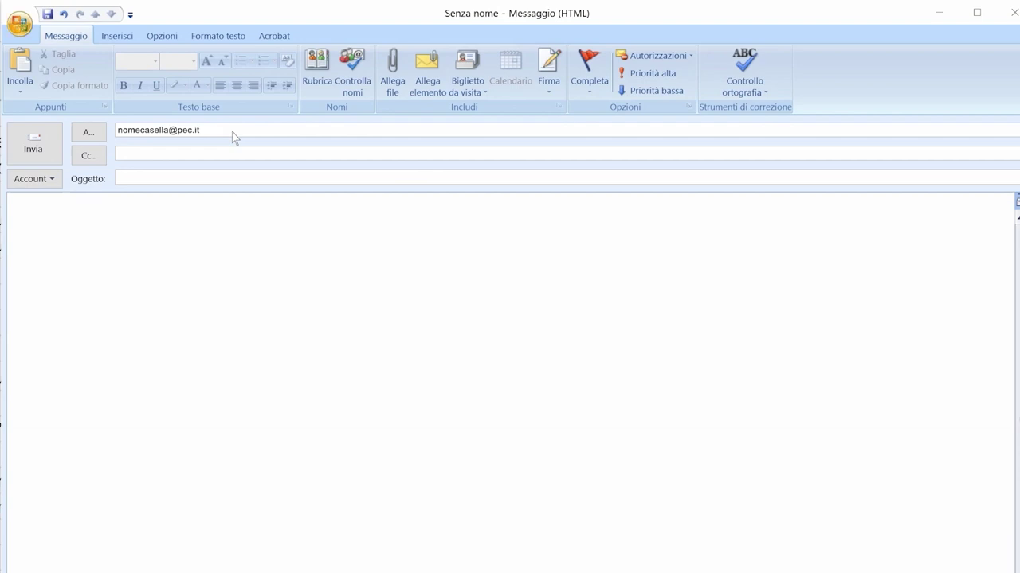
{"action": "left_click", "coordinate": [262, 179]}
{"action": "type", "text": "Test invio Outlook 2007"}
{"action": "left_click", "coordinate": [228, 209]}
{"action": "type", "text": "Test di invio mail"}
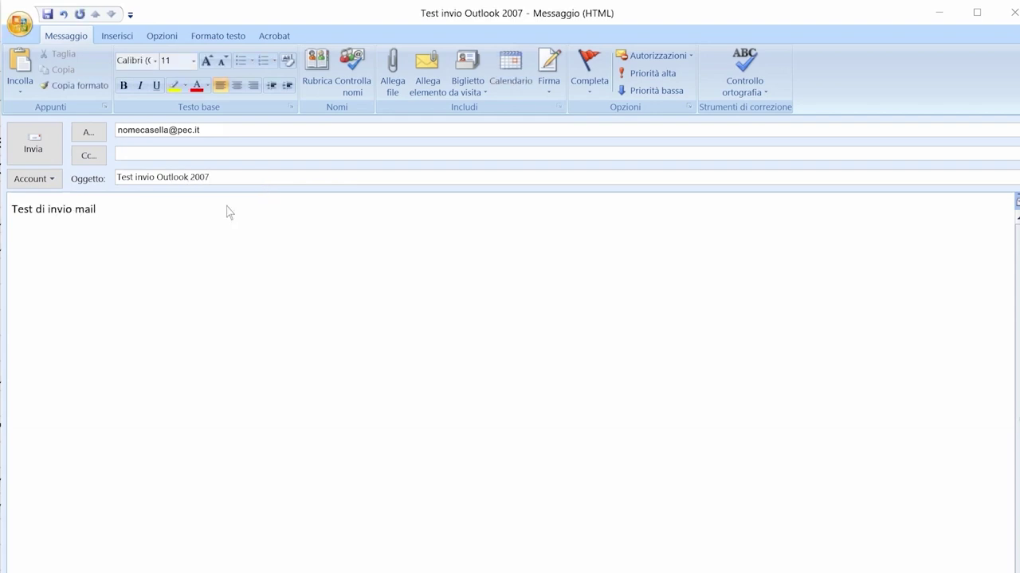
{"action": "left_click", "coordinate": [46, 153]}
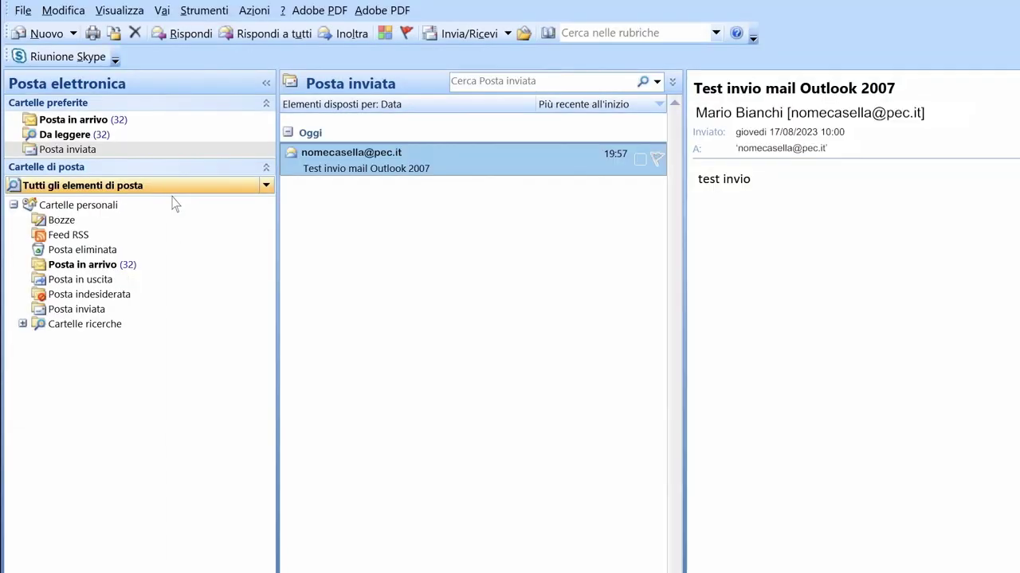